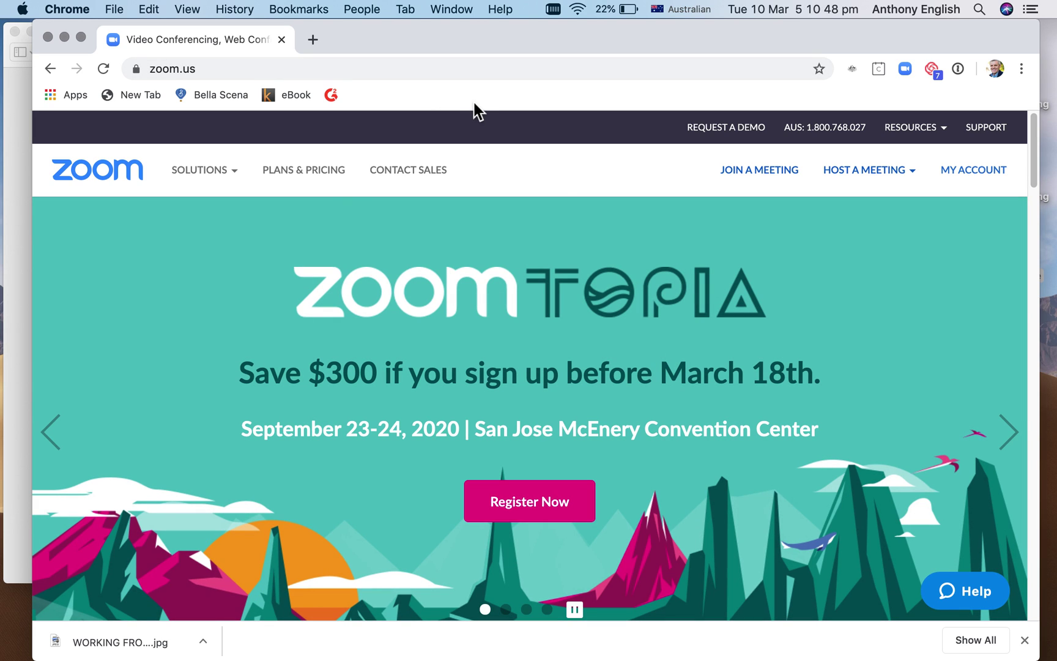
Open the Plans & Pricing page from the zoom.us home page
left_click(325, 174)
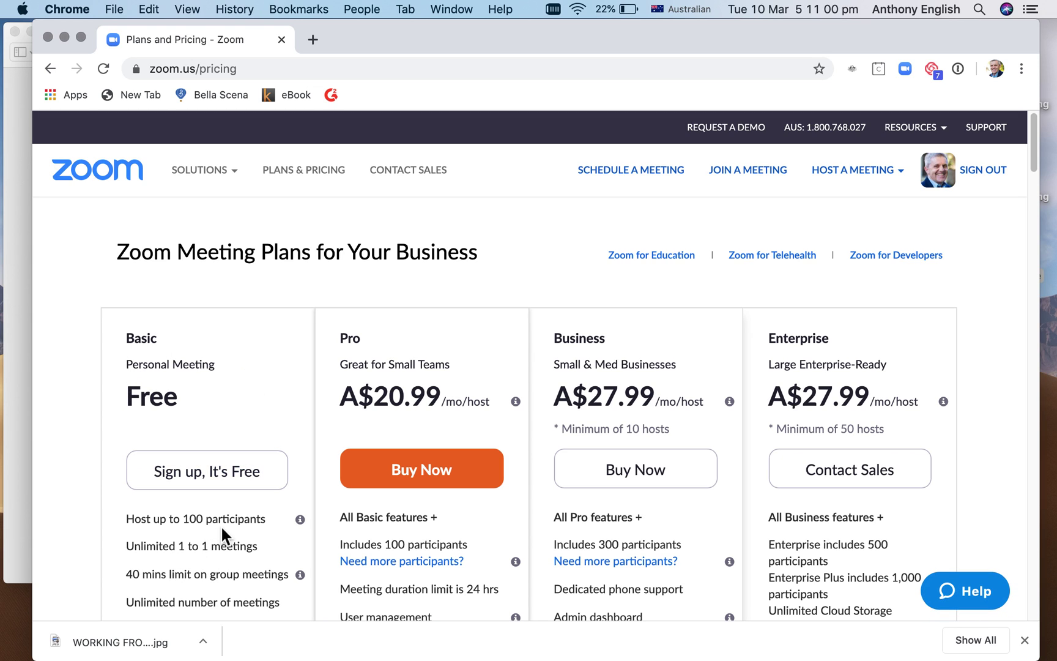
Scroll down through the Basic, Pro, Business and Enterprise pricing cards and back to the heading
scroll(232, 529, "down", 3)
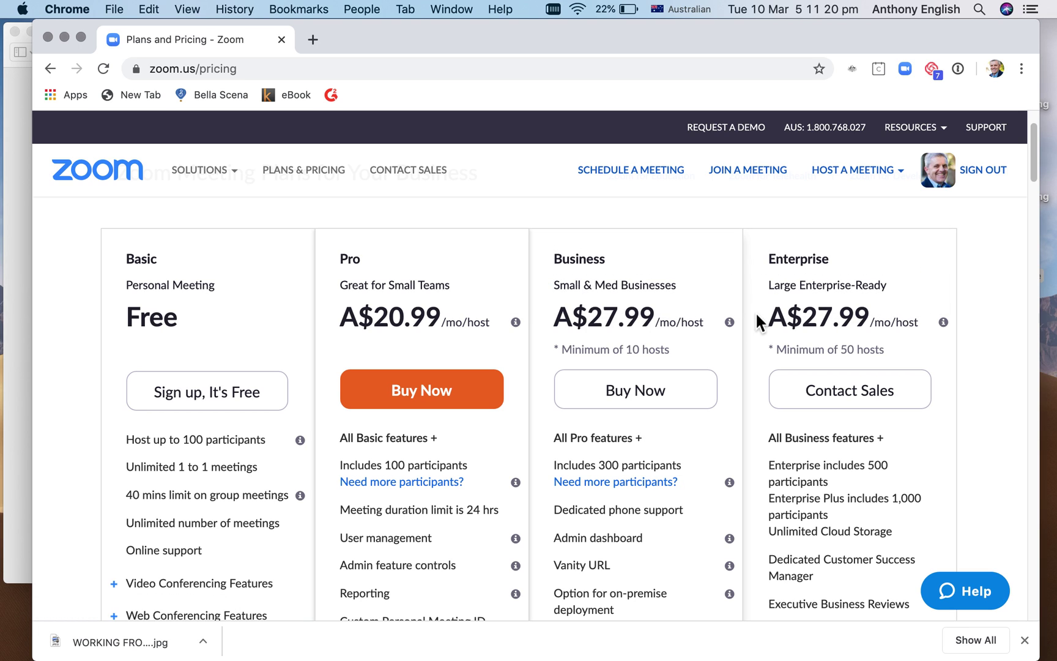
scroll(757, 314, "up", 3)
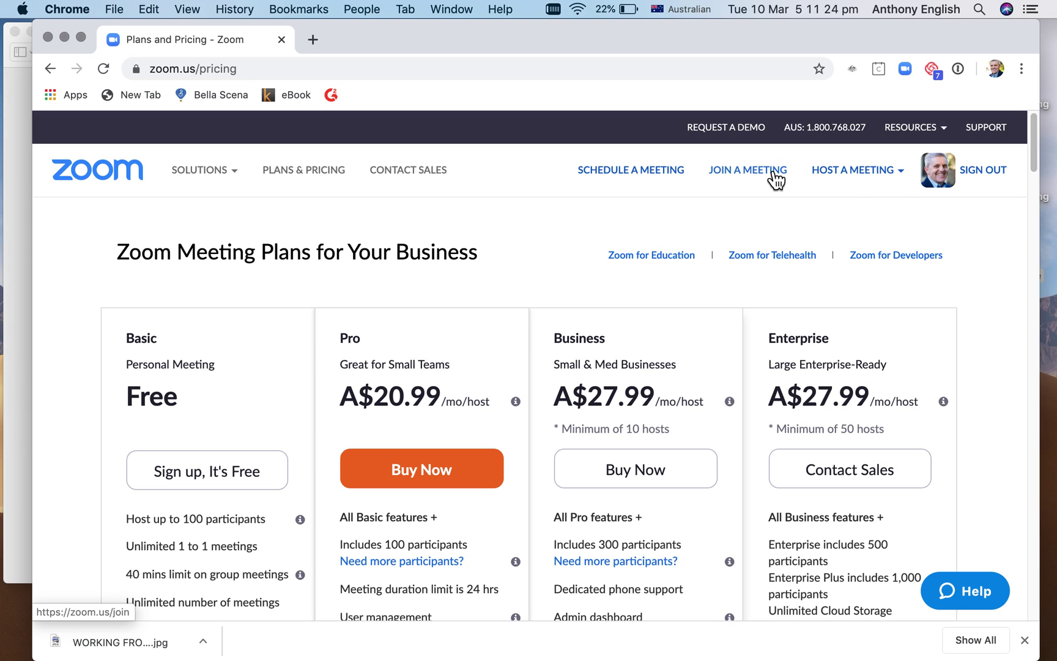
Minimise the live chat to the help box and host a new meeting with video on
mouse_move(897, 180)
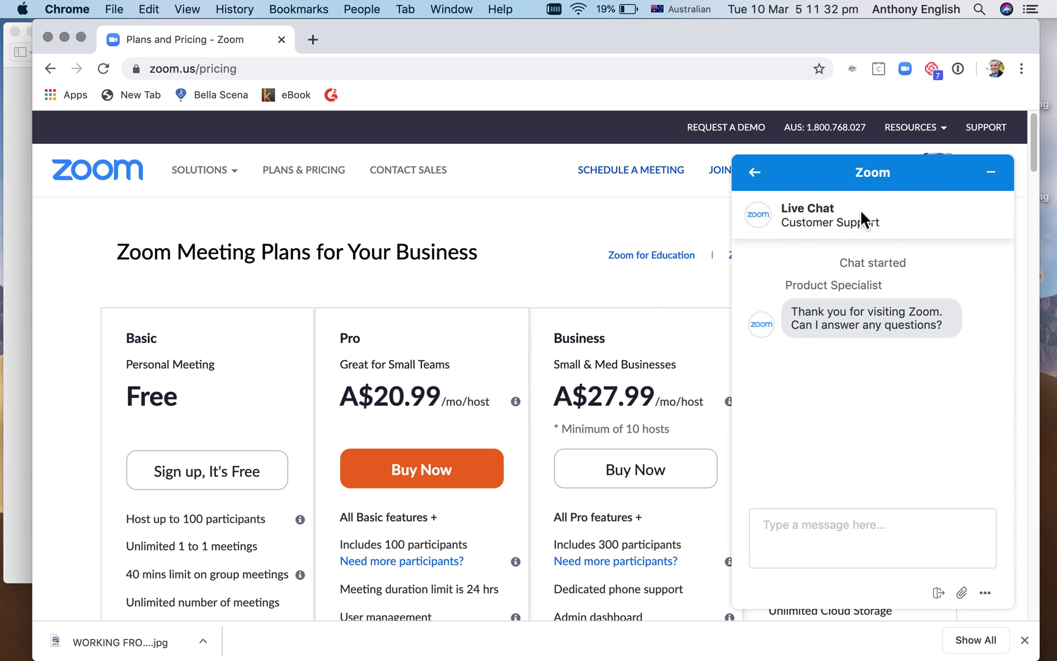
left_click(756, 174)
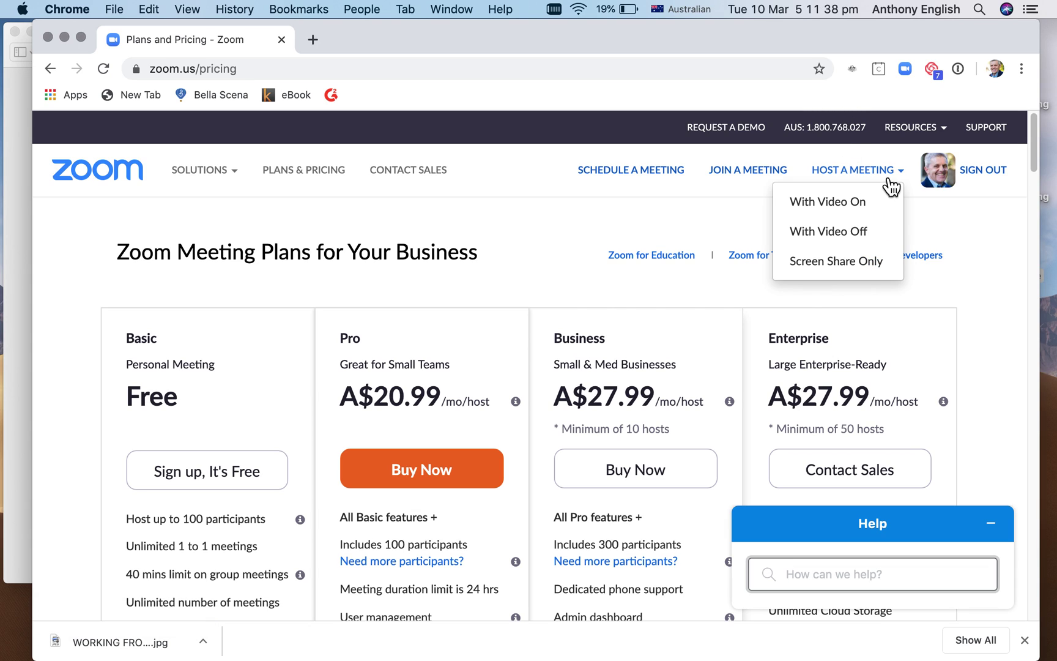
left_click(851, 208)
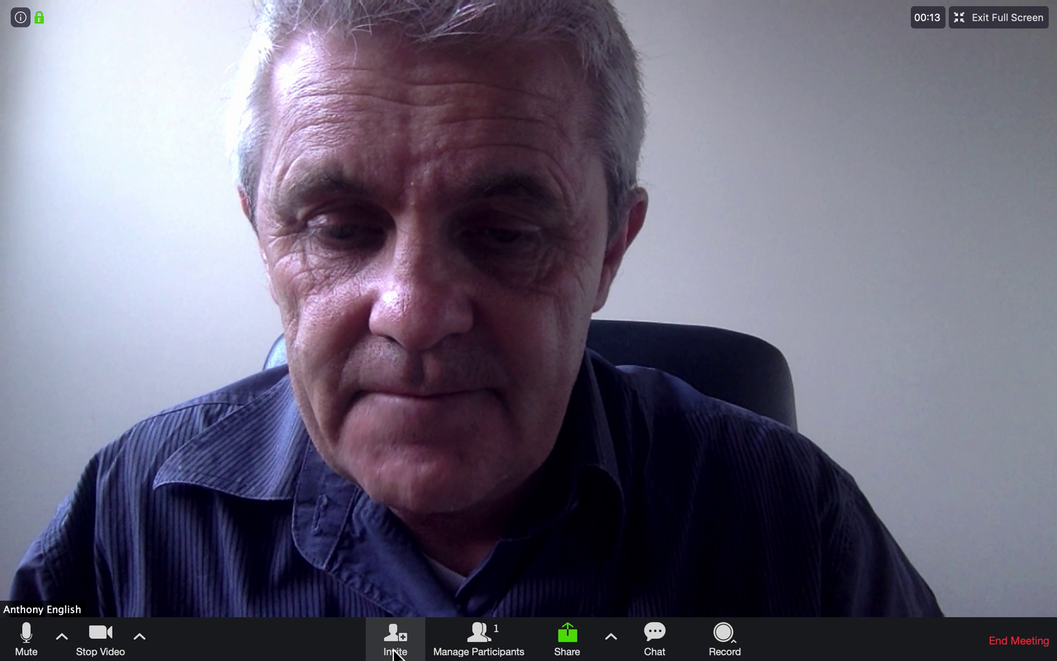
Bring up the meeting's invite options for email or copying the link
left_click(395, 639)
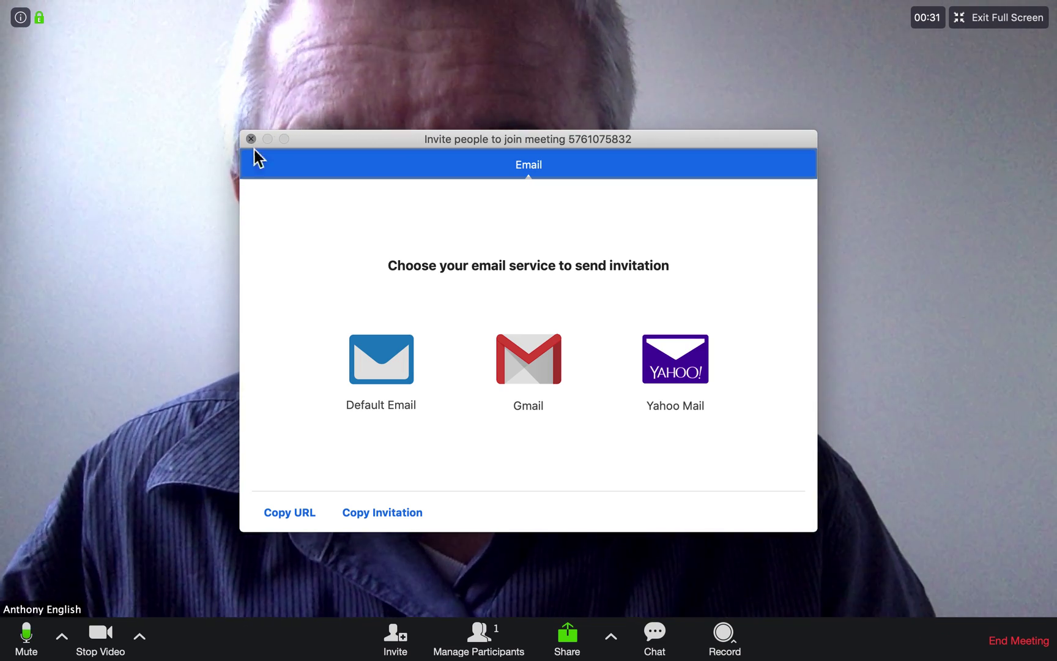
Copy the meeting invitation to the clipboard and close the invite window
left_click(389, 513)
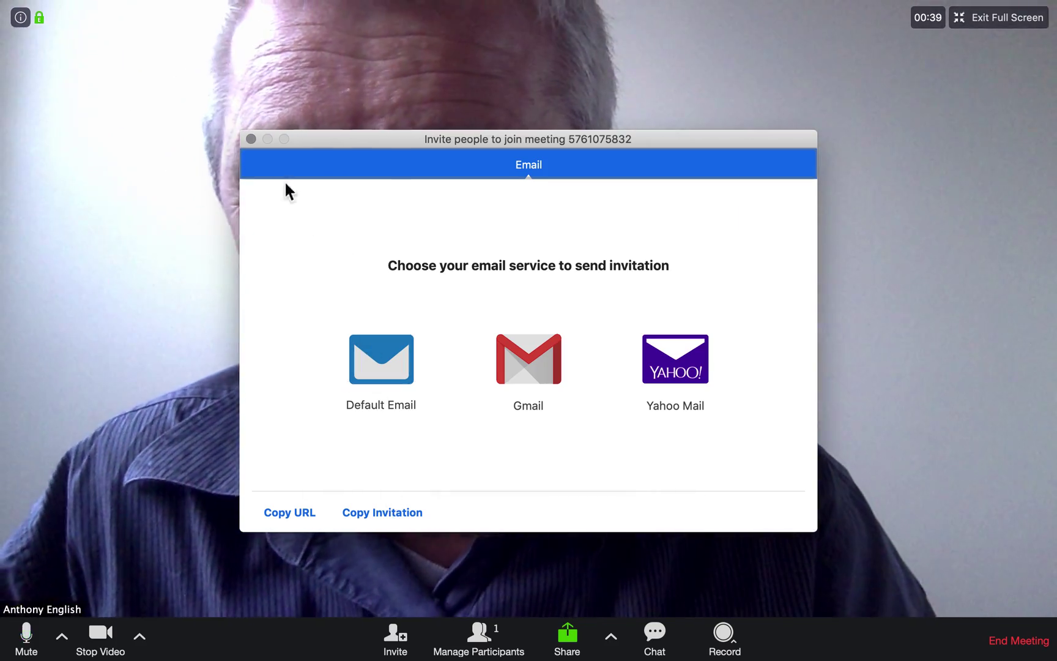
left_click(252, 139)
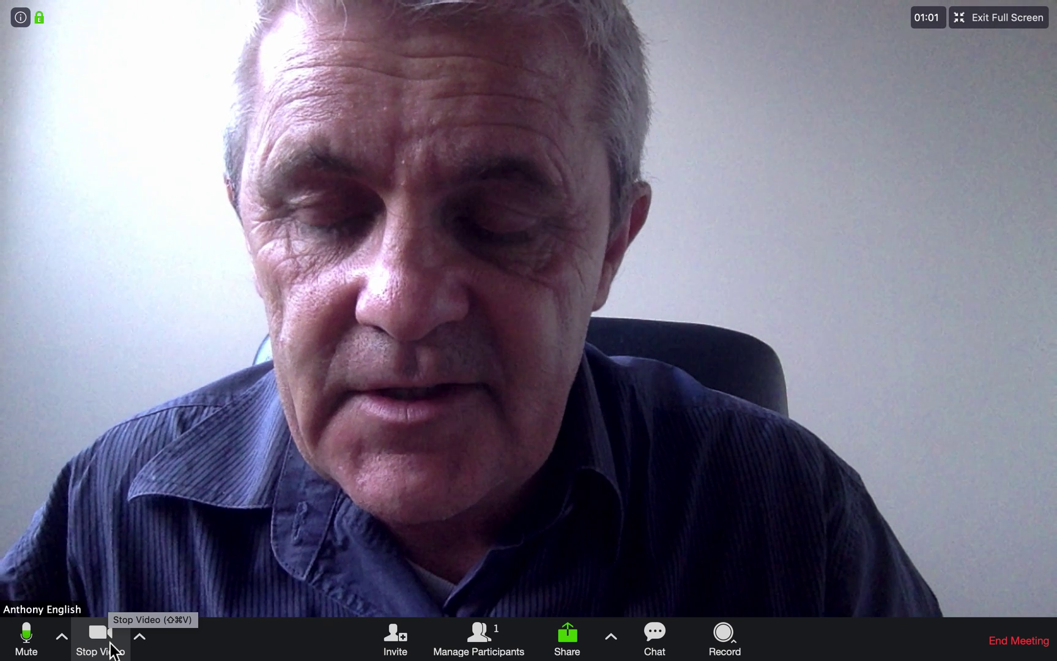
Turn the webcam off and back on, then mute and unmute the microphone
left_click(100, 639)
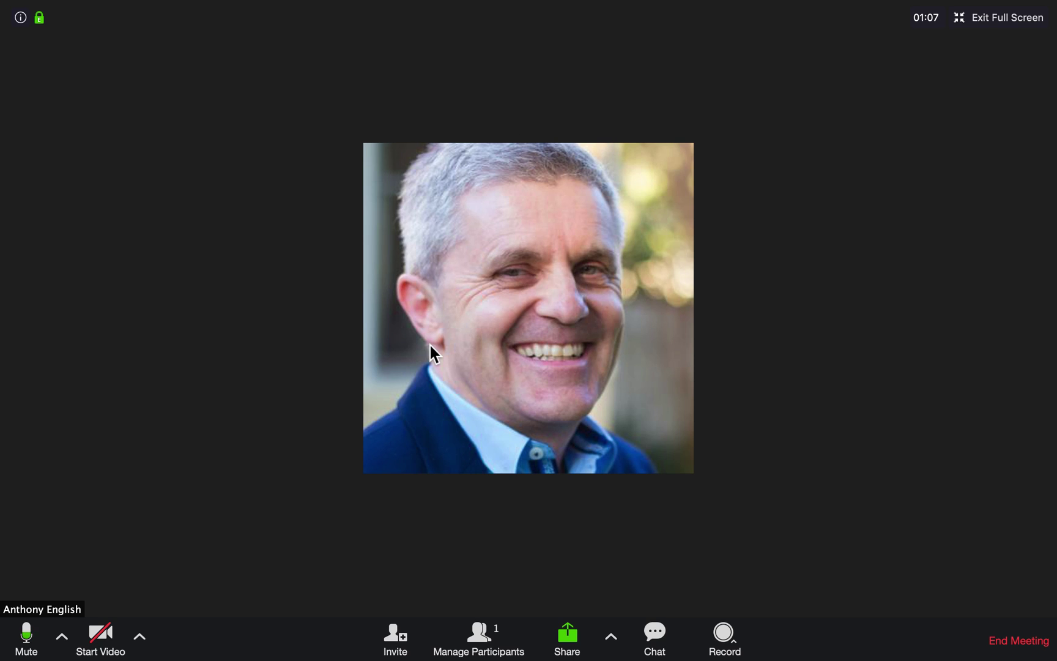
left_click(101, 639)
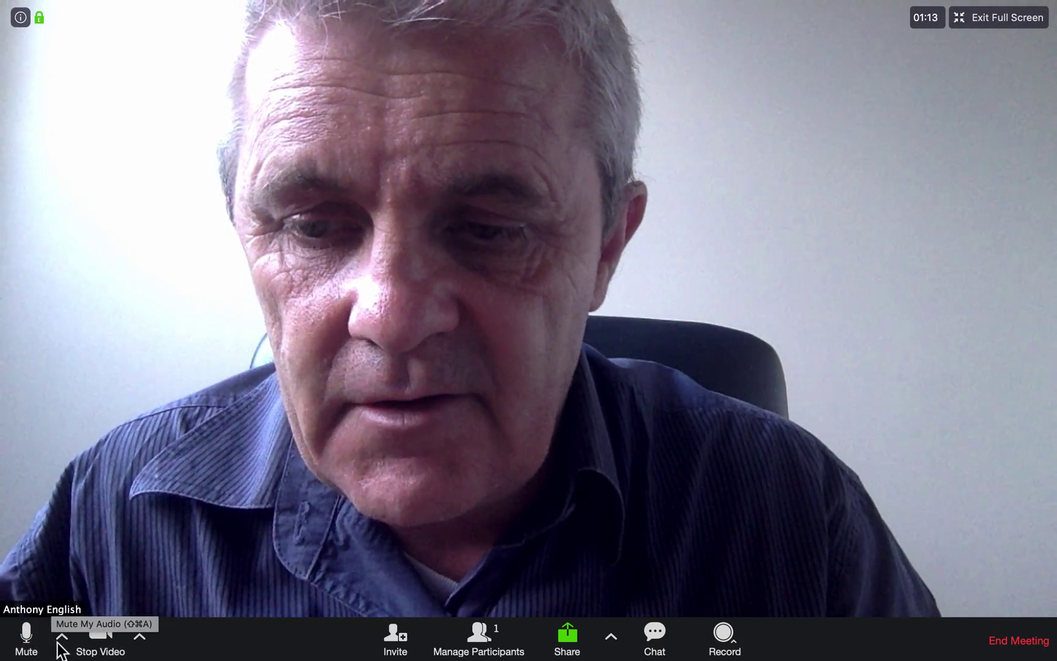
left_click(25, 639)
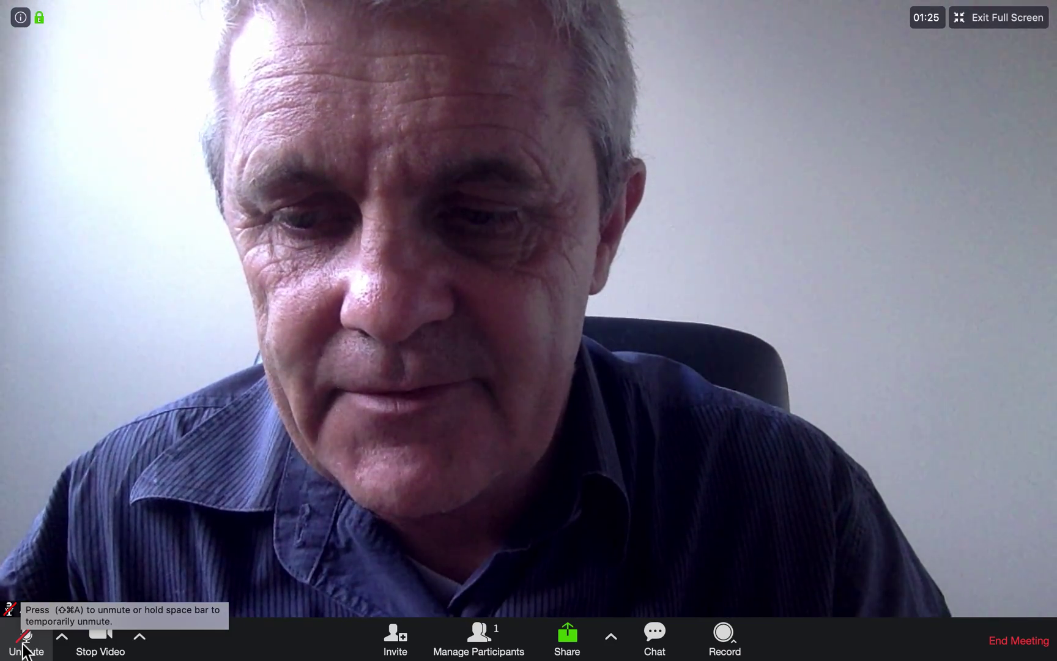
left_click(25, 650)
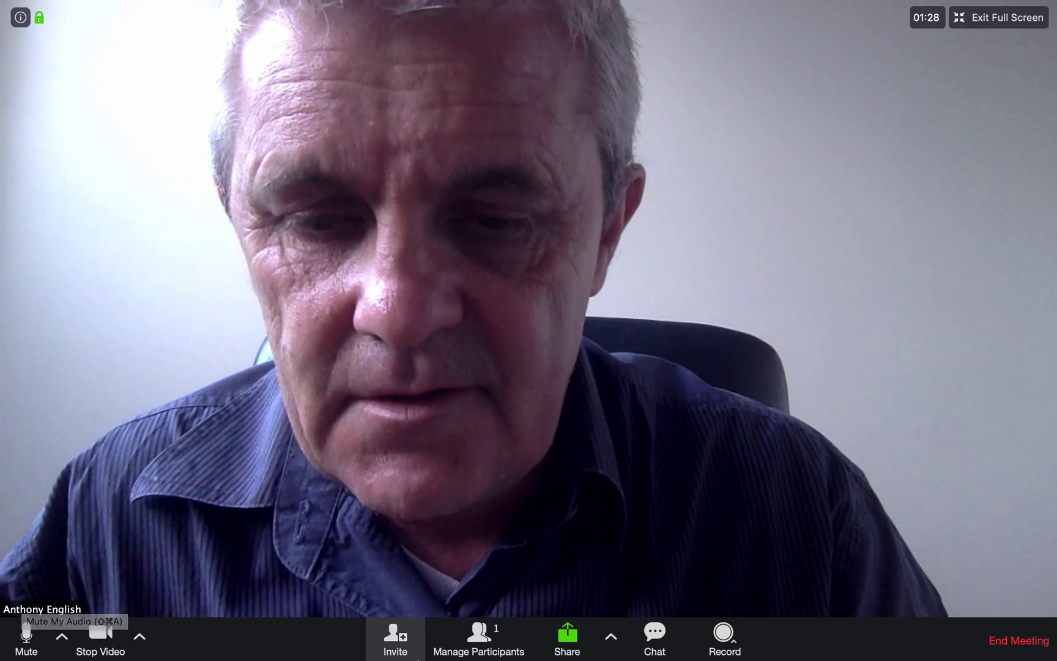
left_click(499, 650)
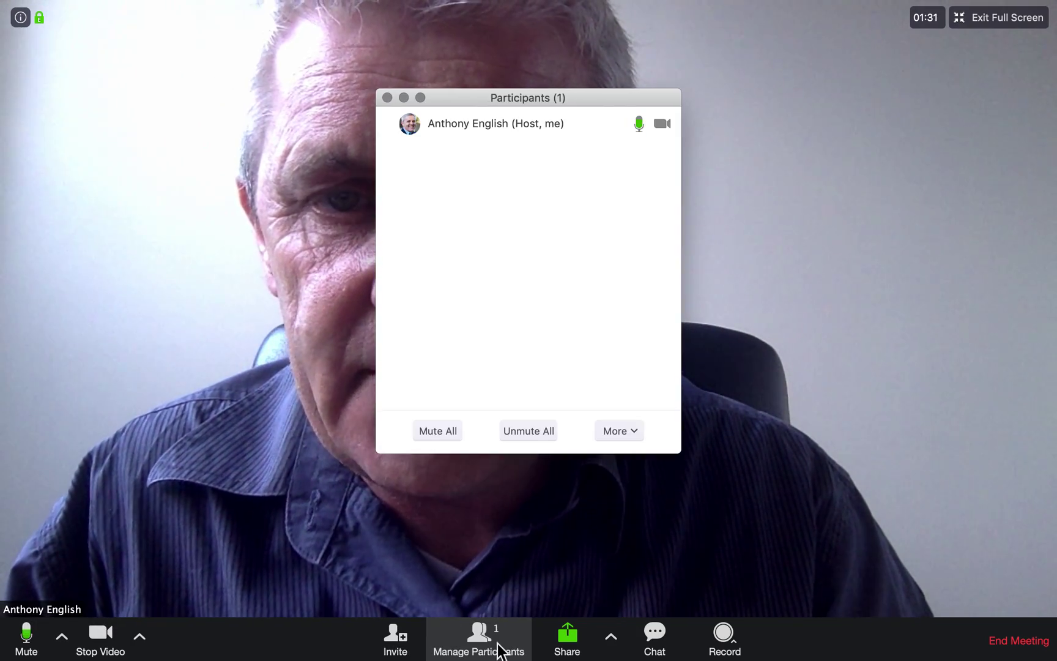
mouse_move(454, 114)
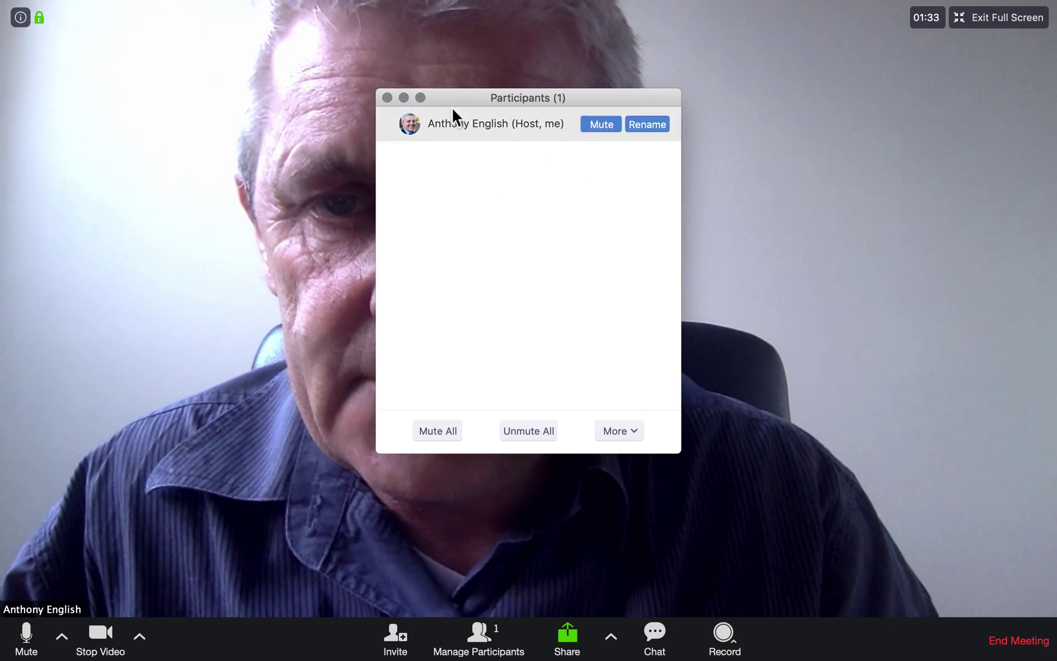
left_click(387, 98)
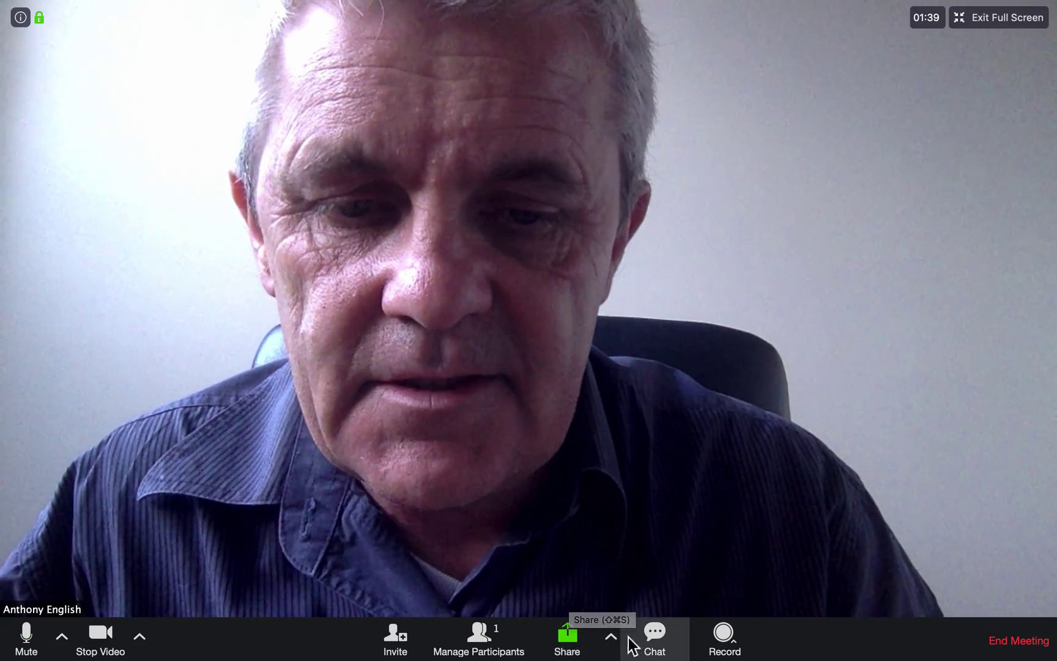
left_click(584, 644)
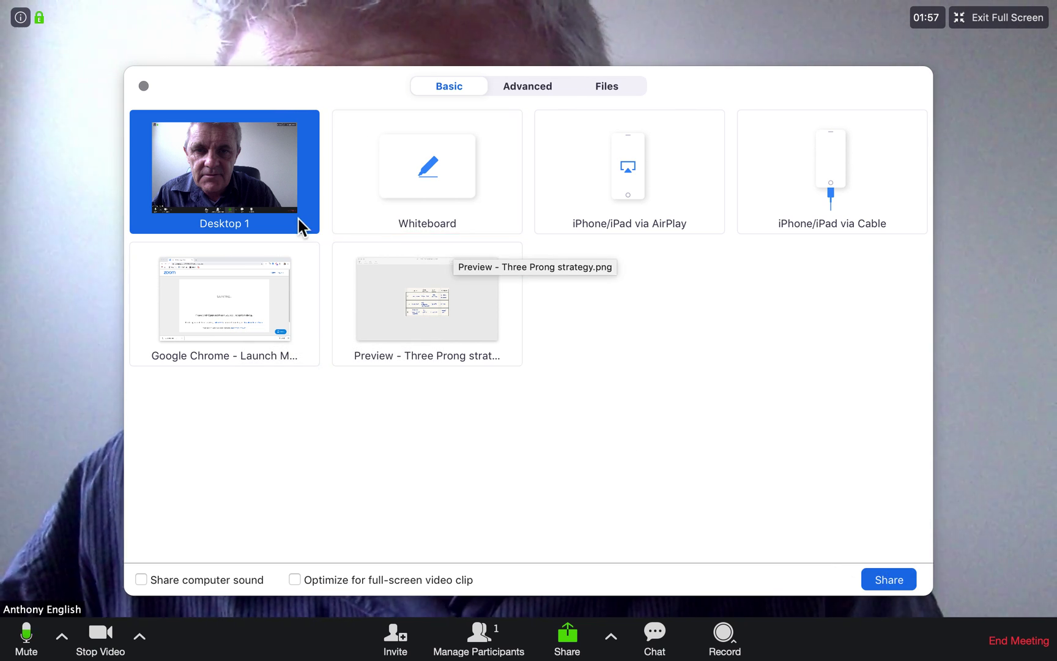
left_click(143, 85)
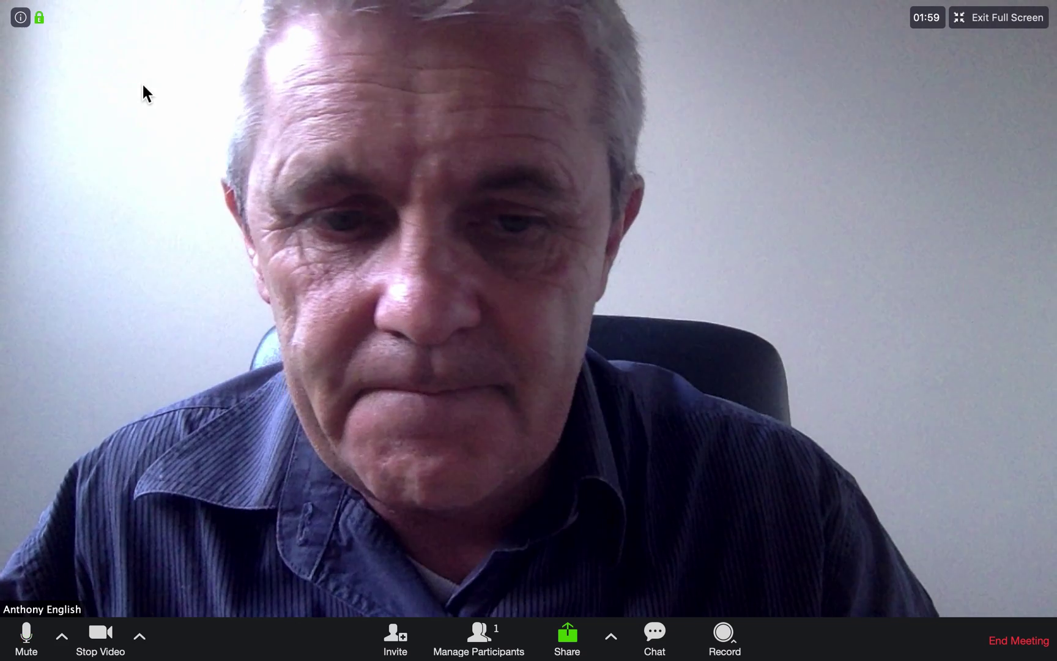
Post 'Hi everyone. Let me know if you can hear me.' to Everyone in the group chat, then close it
left_click(662, 641)
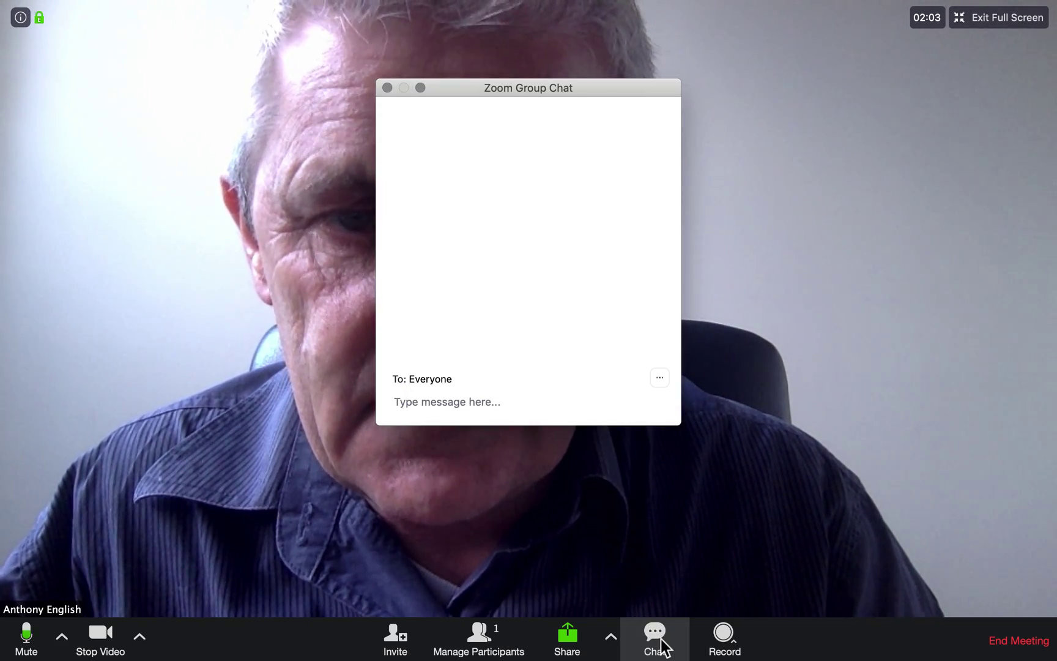
left_click_drag(604, 91, 1004, 101)
left_click(854, 406)
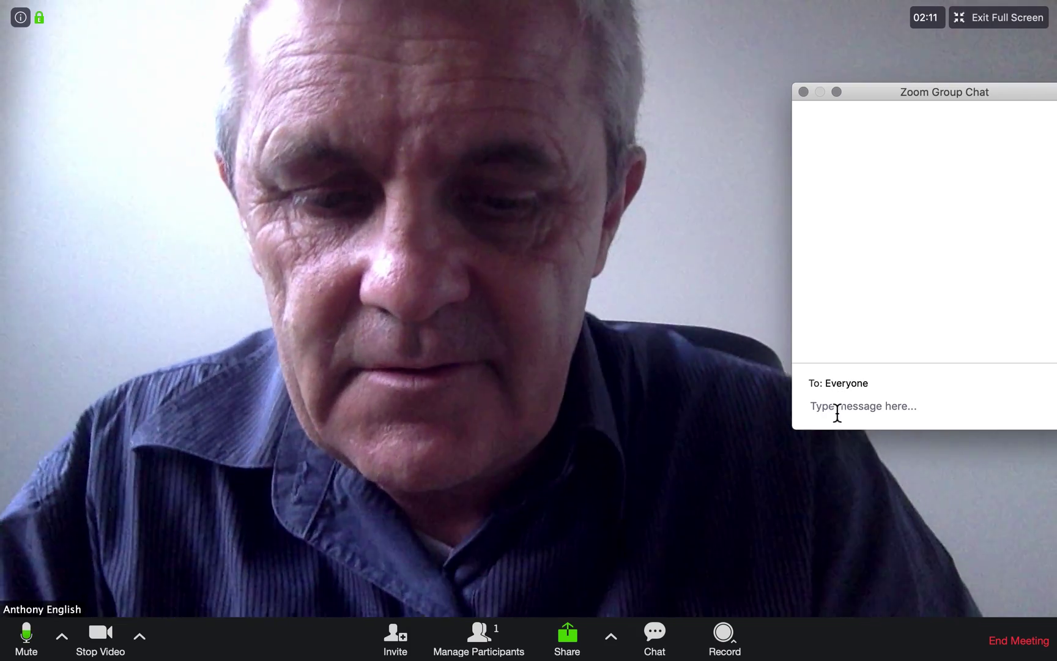
type("Hi every")
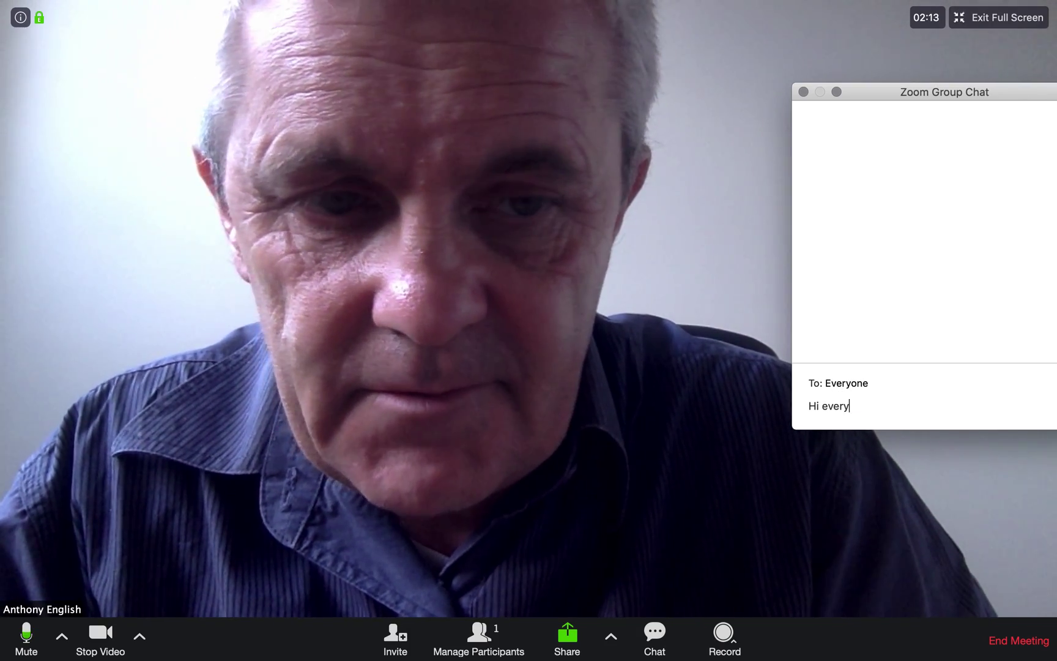
type("one. Let me know if you can hear me.")
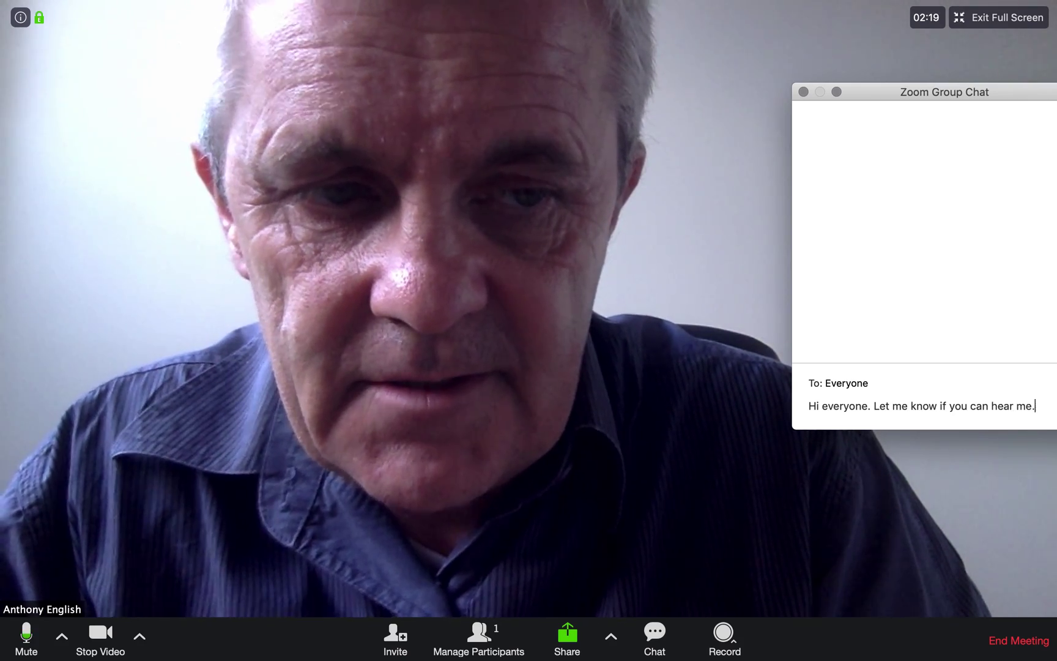
key("Return")
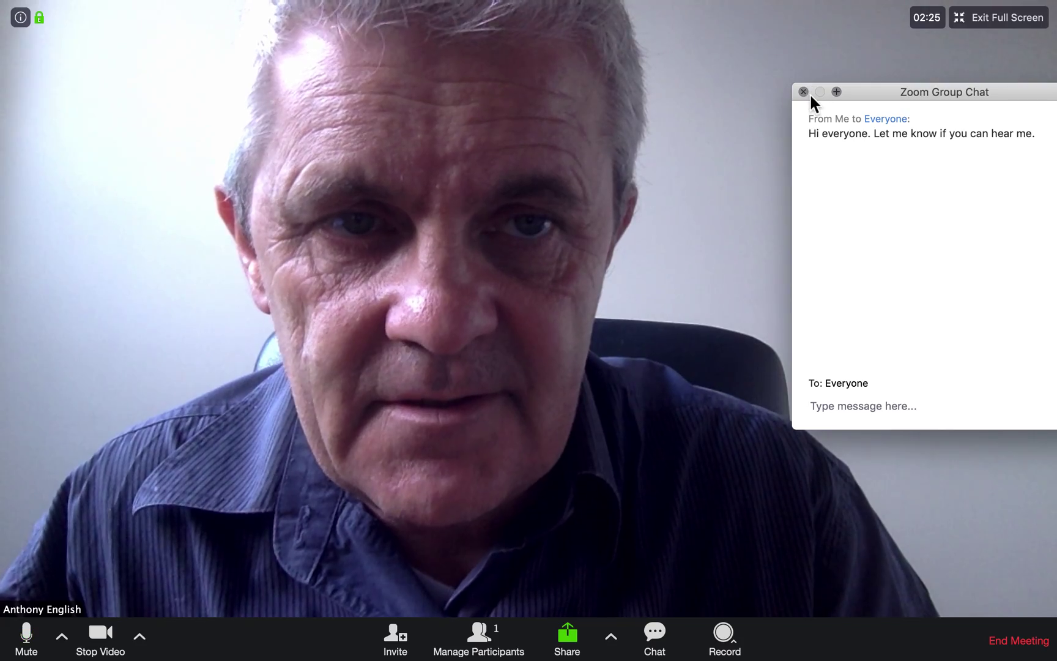
left_click(806, 91)
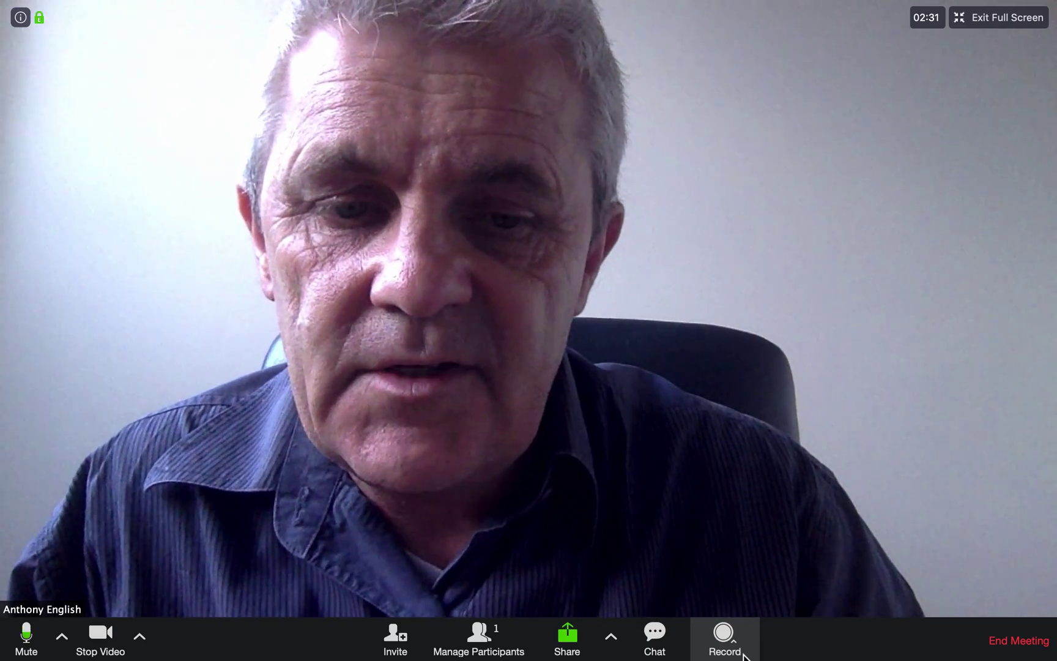
Record the meeting on this computer, stop the recording, and leave full screen
left_click(743, 655)
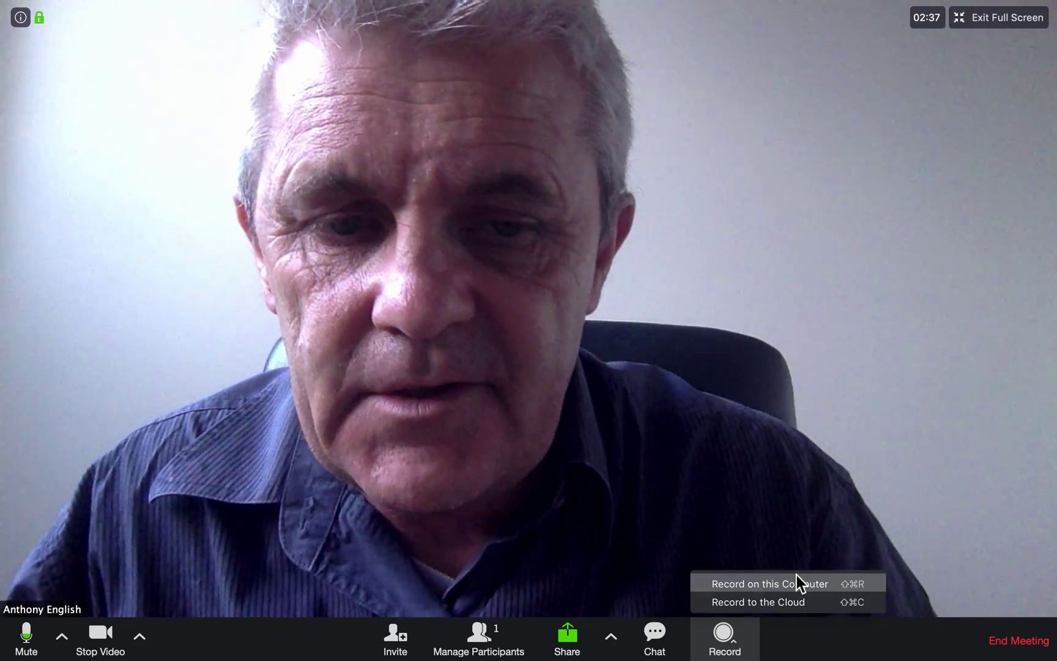
left_click(796, 581)
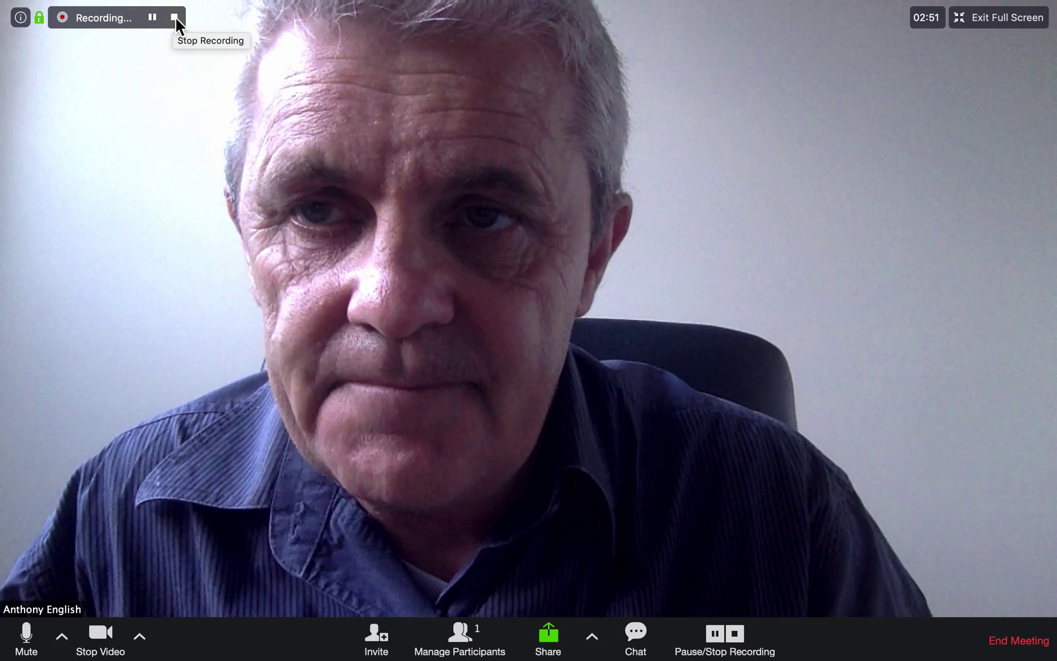
left_click(175, 18)
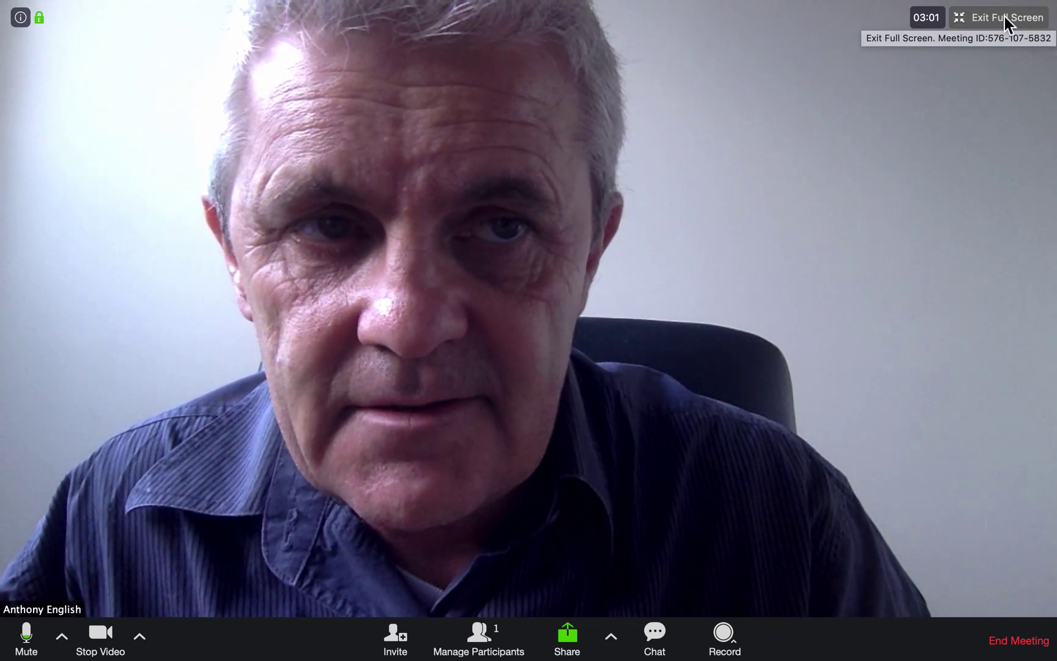
left_click(1004, 16)
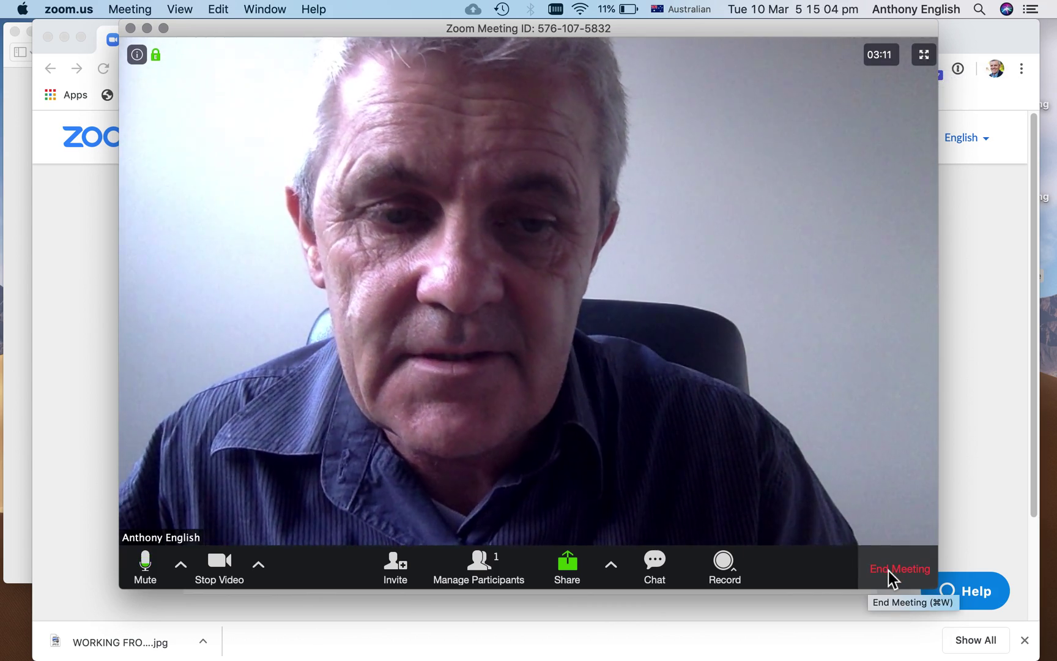
End the meeting for all participants
left_click(900, 573)
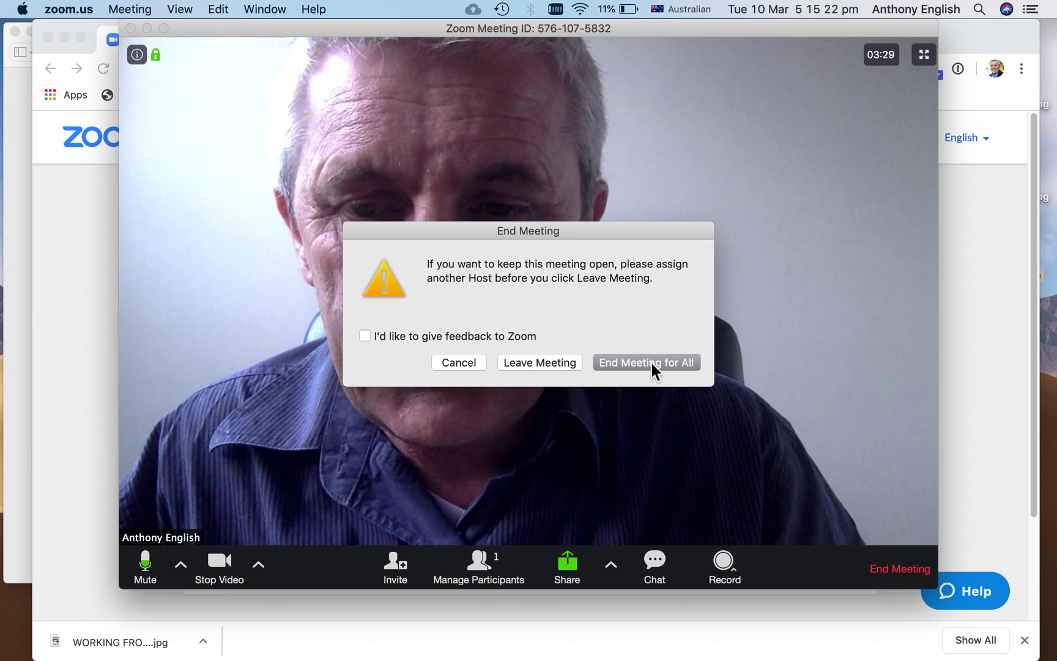
left_click(651, 363)
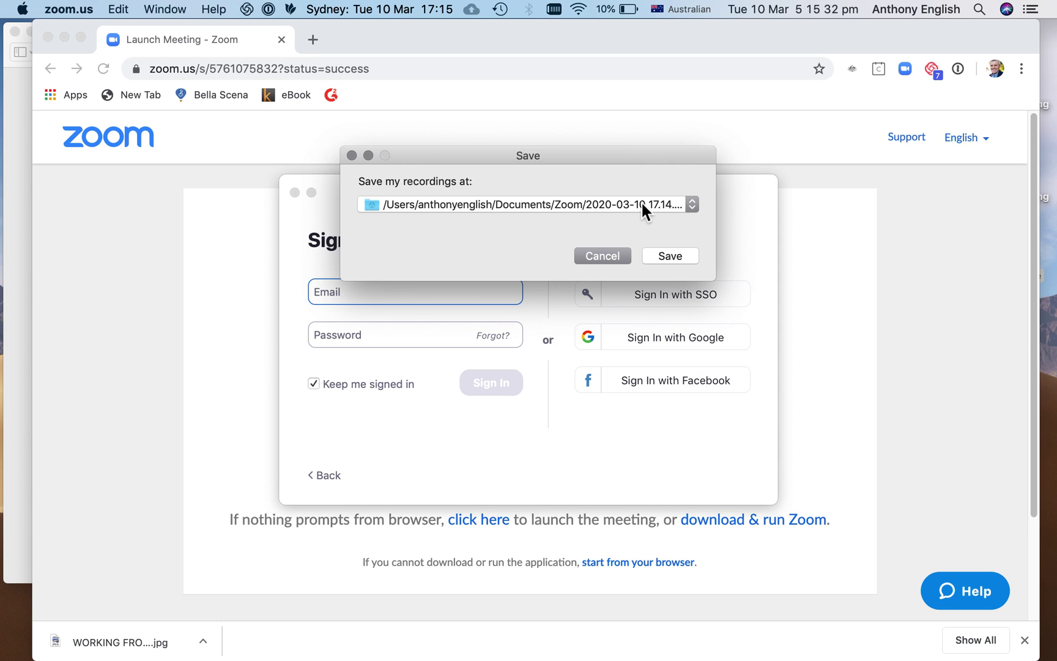
Save the converted recording into the suggested dated folder in the Zoom documents folder
left_click(670, 256)
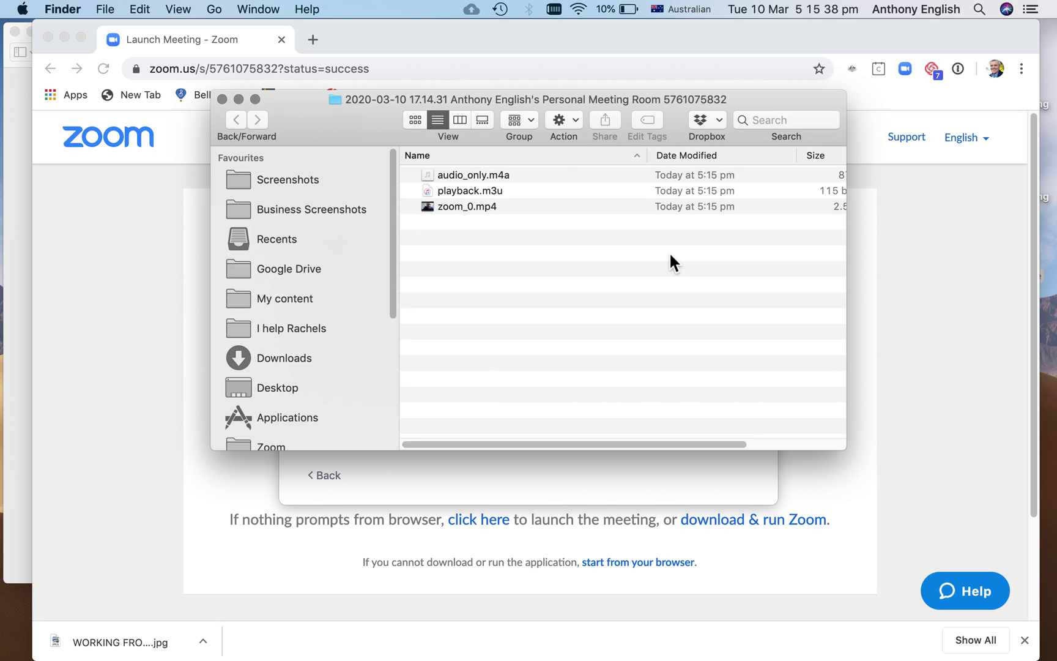